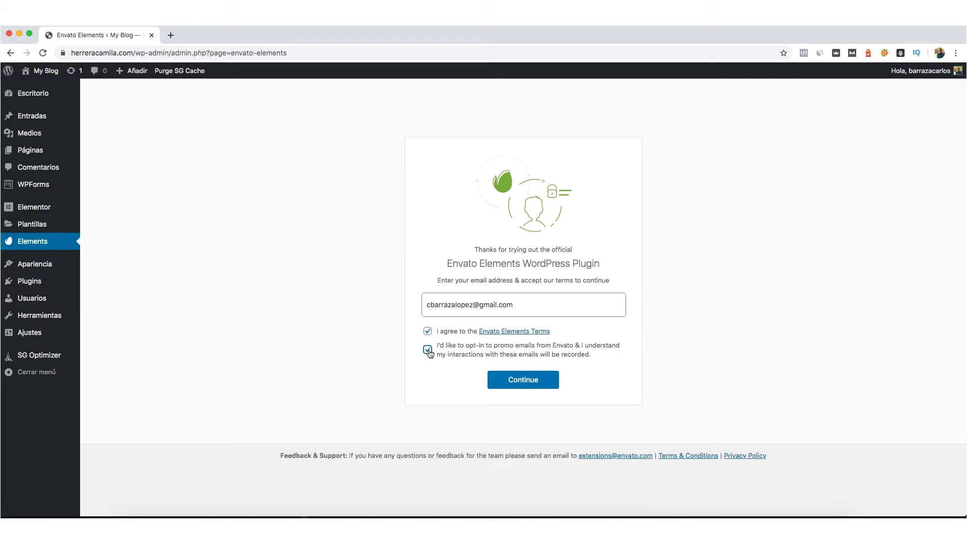
Submit the completed Envato Elements plugin registration form to enter the template kit library.
left_click(525, 380)
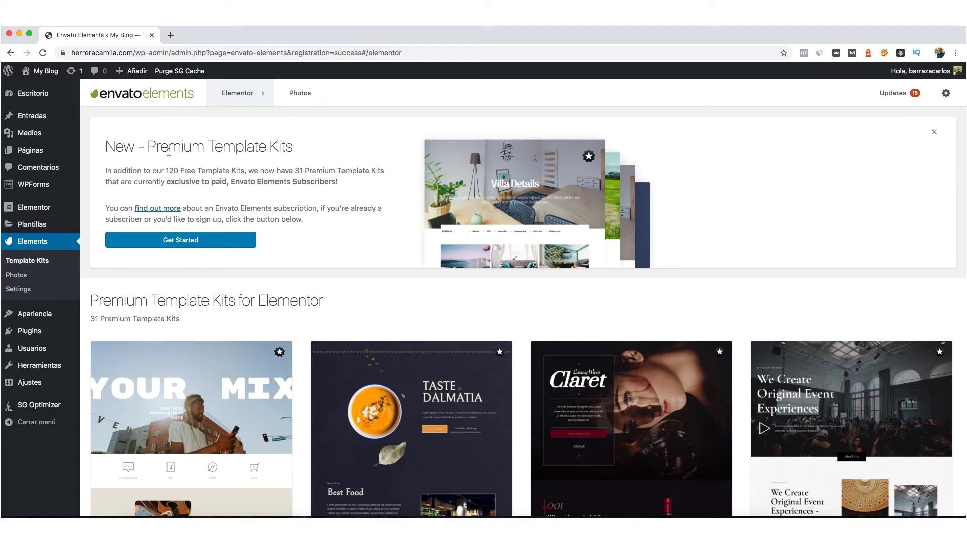
Look through the premium and free Elementor template kits offered in the Envato Elements library.
scroll(277, 200, "down", 4)
scroll(309, 205, "down", 10)
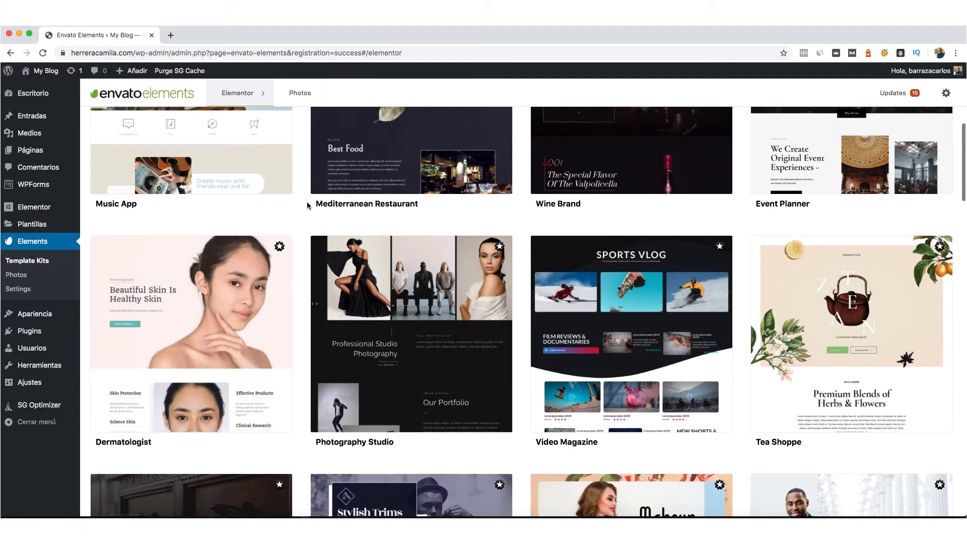
scroll(307, 205, "down", 15)
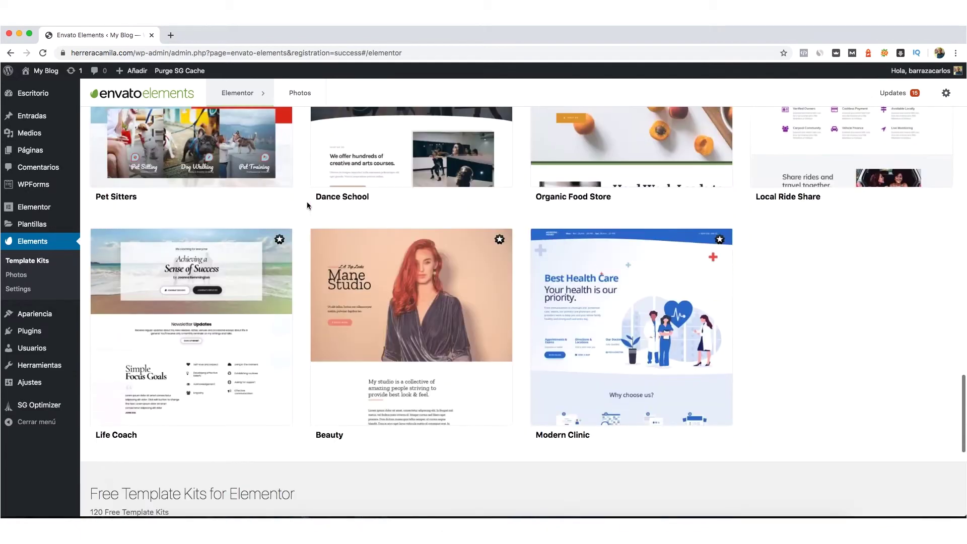
scroll(307, 201, "down", 7)
scroll(307, 202, "up", 5)
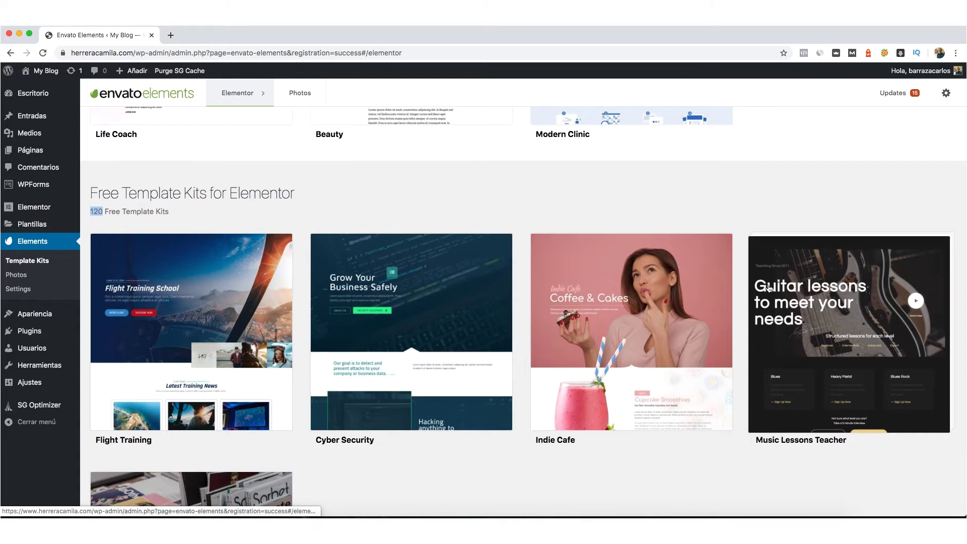
scroll(685, 274, "down", 3)
scroll(312, 228, "down", 2)
scroll(328, 242, "up", 5)
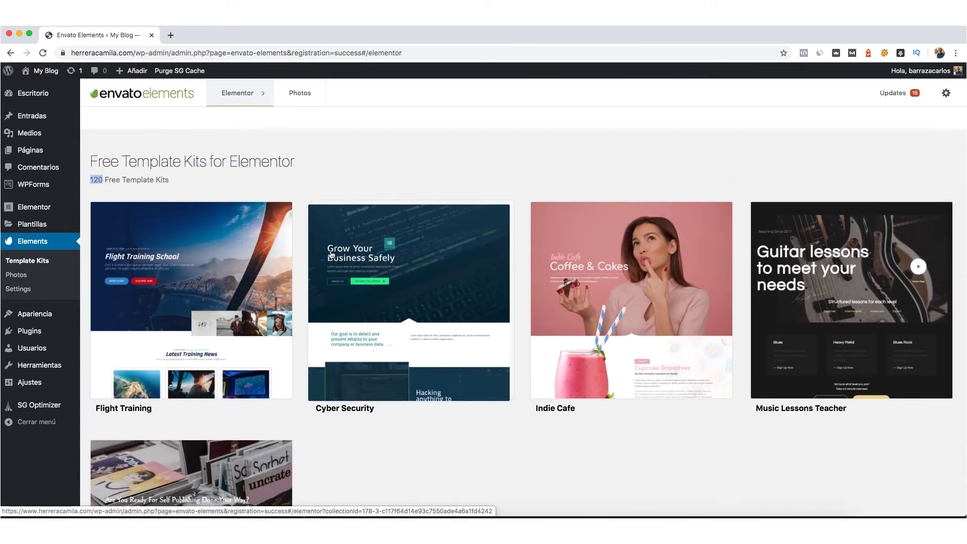
scroll(330, 252, "up", 15)
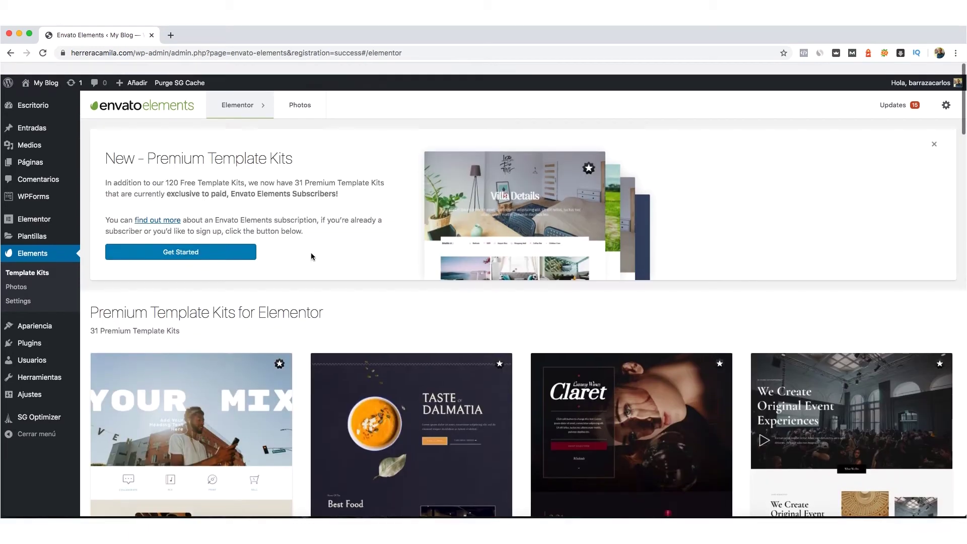
Dismiss the Premium Template Kits banner and narrow the kits to the Creative & Design category.
left_click(944, 136)
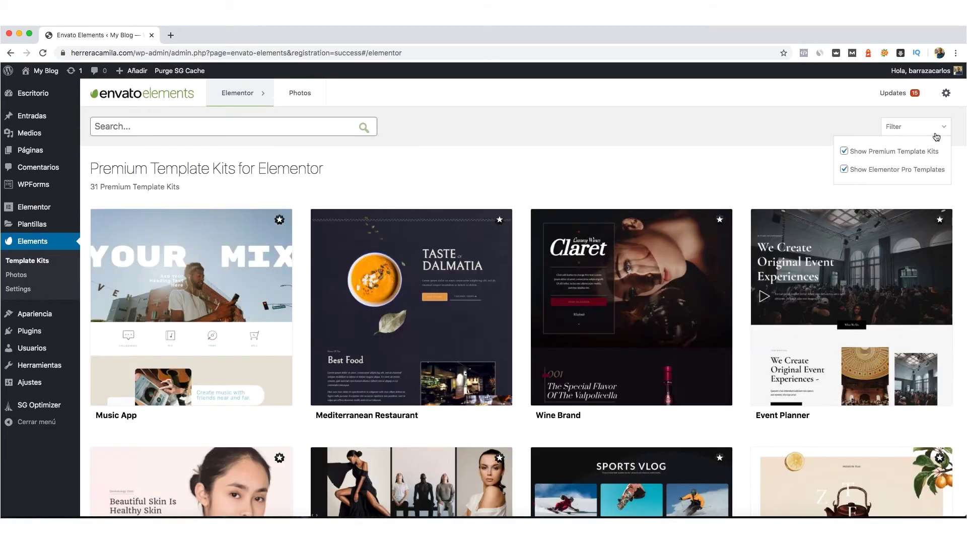
left_click(248, 128)
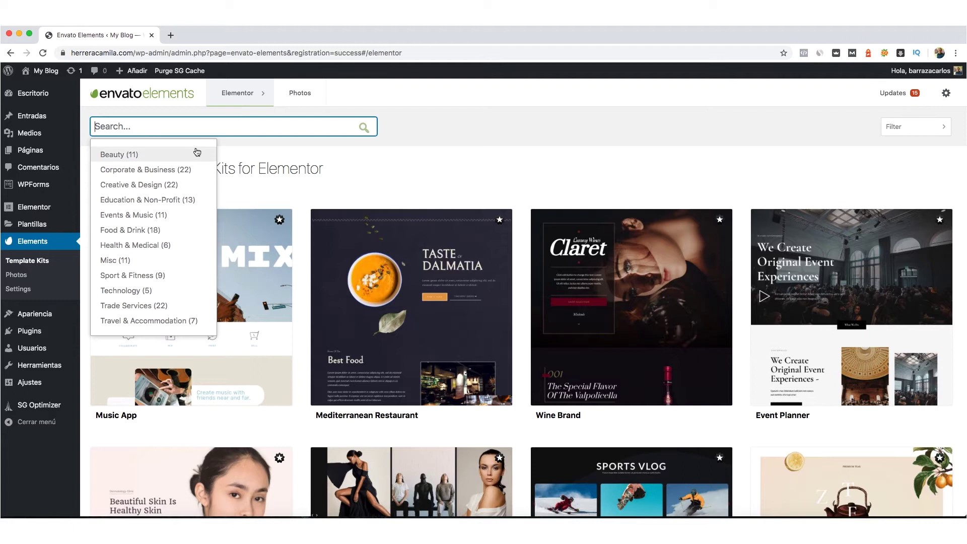
left_click(162, 185)
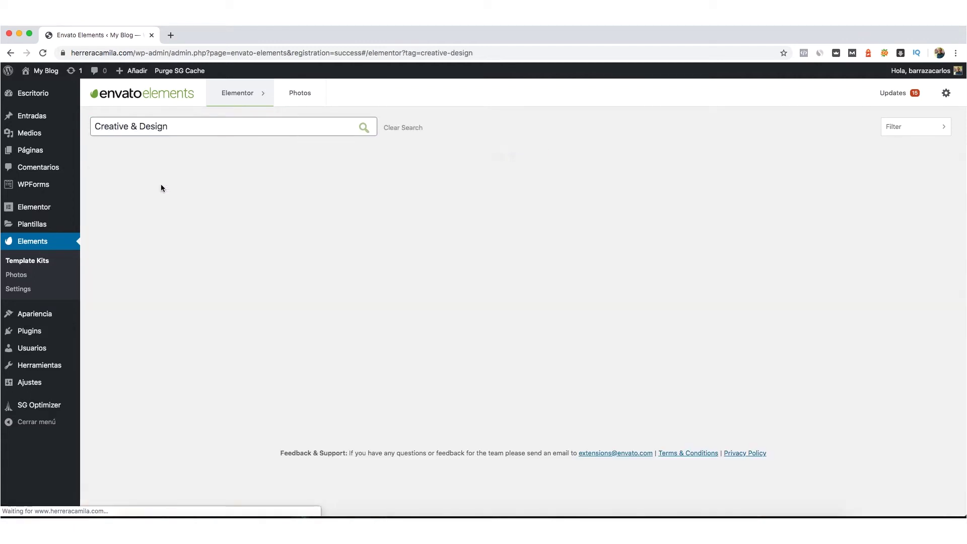
scroll(308, 200, "down", 12)
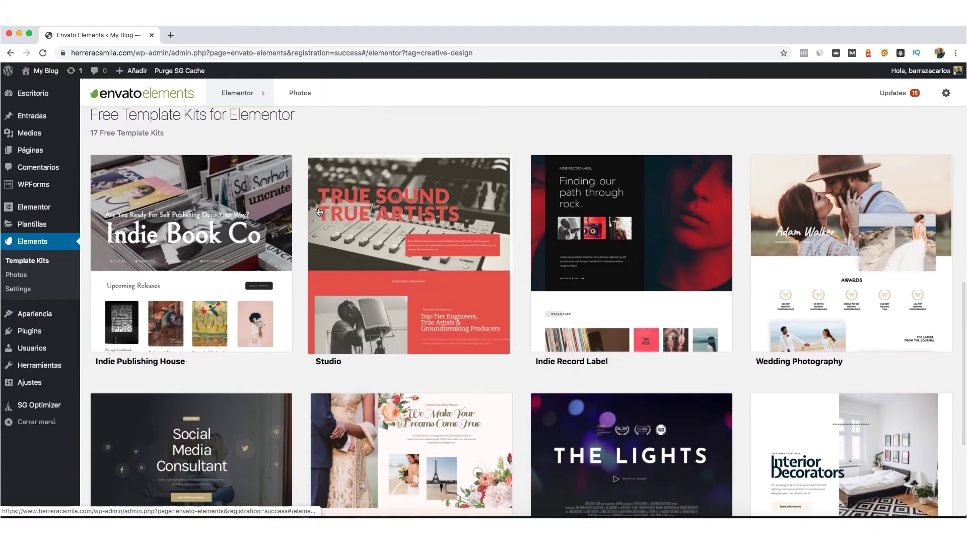
scroll(305, 204, "down", 5)
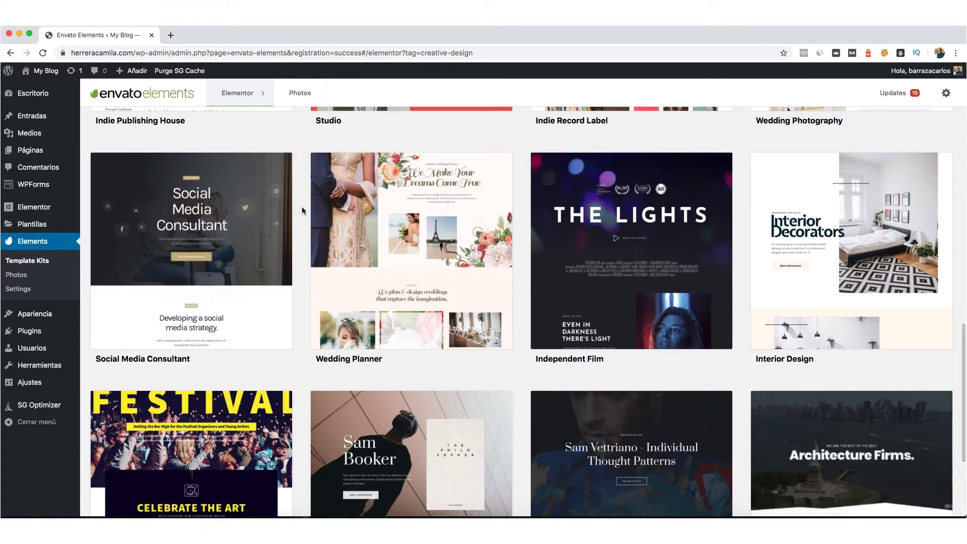
Open the free Social Media Consultant kit and look over the page templates it contains.
left_click(250, 223)
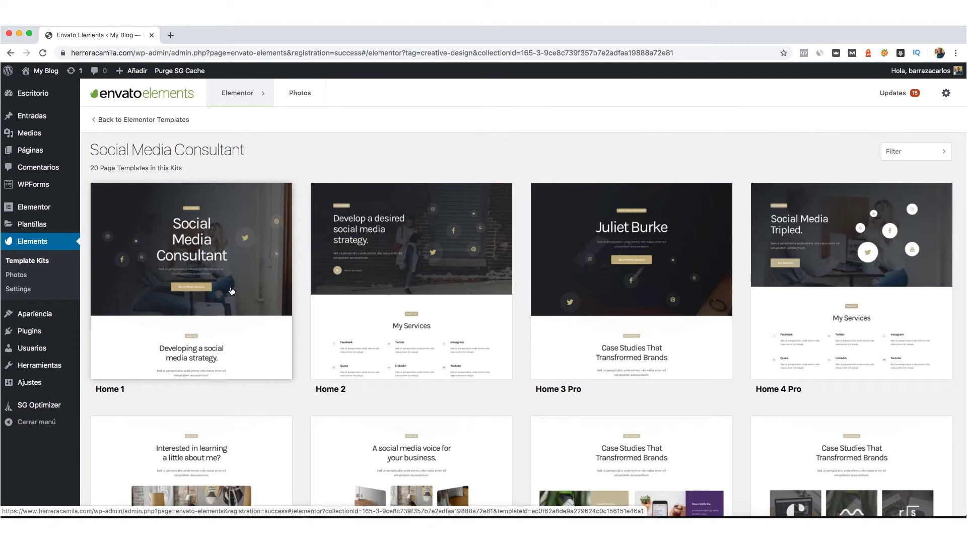
scroll(242, 255, "down", 3)
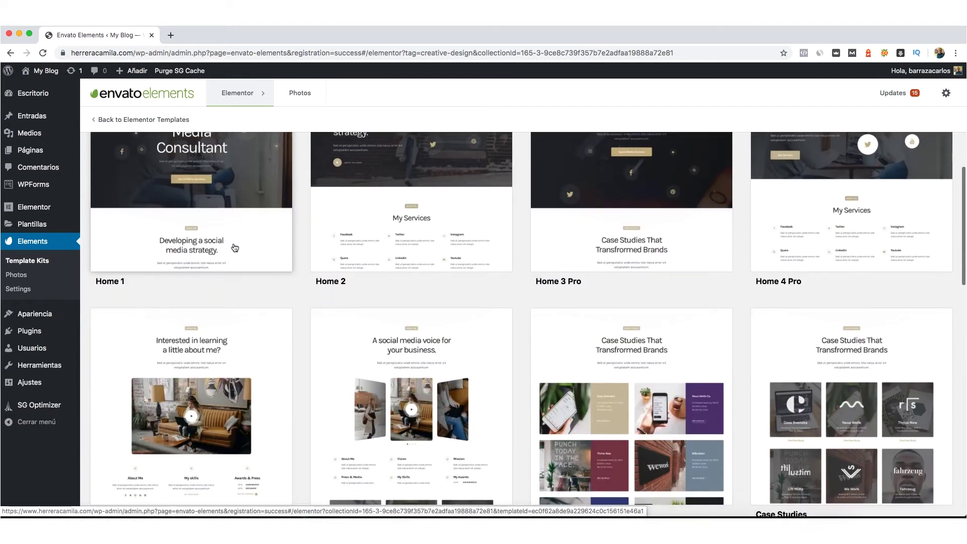
scroll(234, 249, "down", 10)
scroll(234, 248, "up", 13)
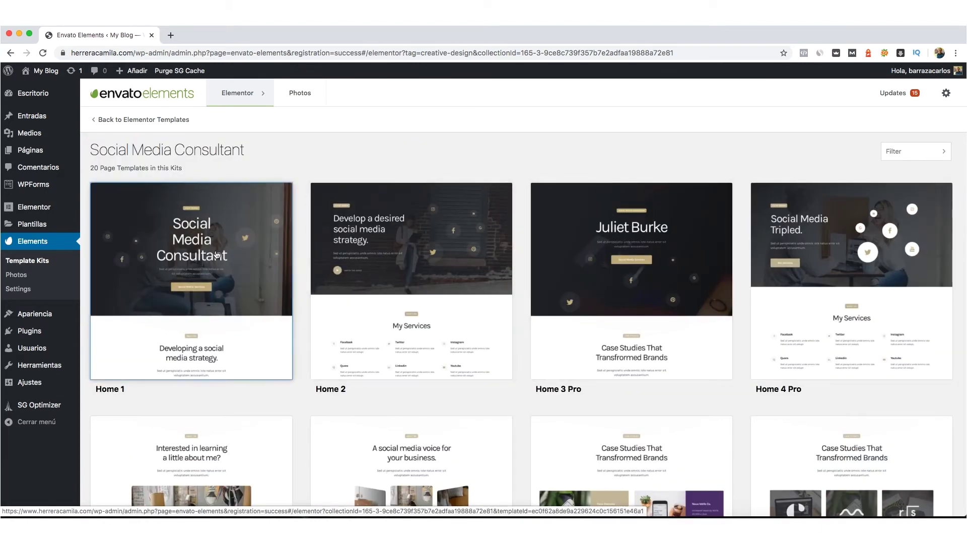
Preview the kit's Home 1 template and import it into the Elementor saved templates.
left_click(214, 258)
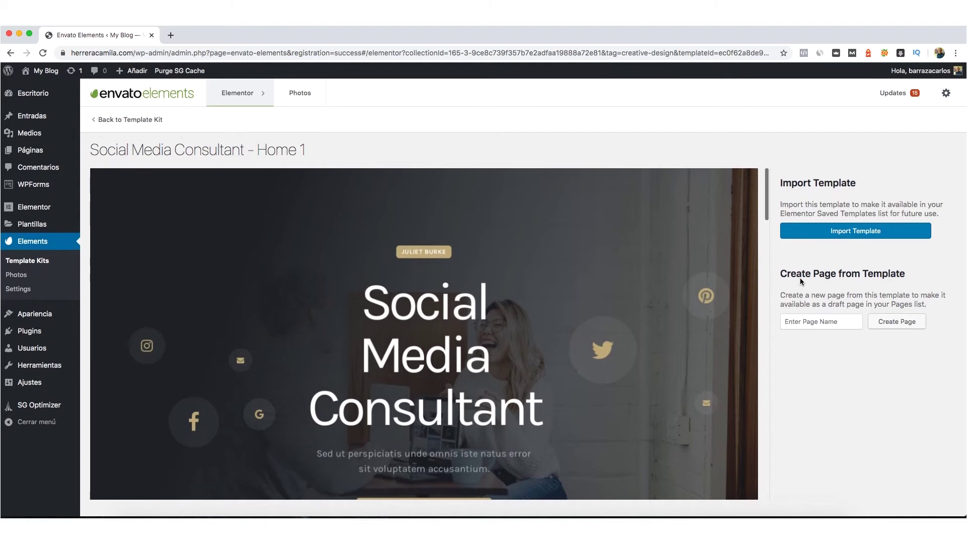
scroll(712, 280, "down", 10)
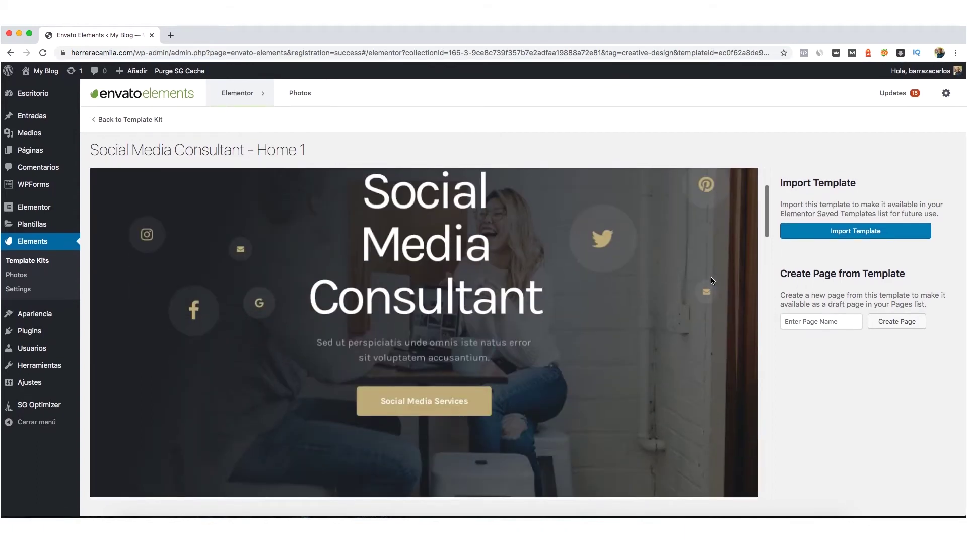
scroll(712, 280, "down", 8)
scroll(711, 280, "down", 5)
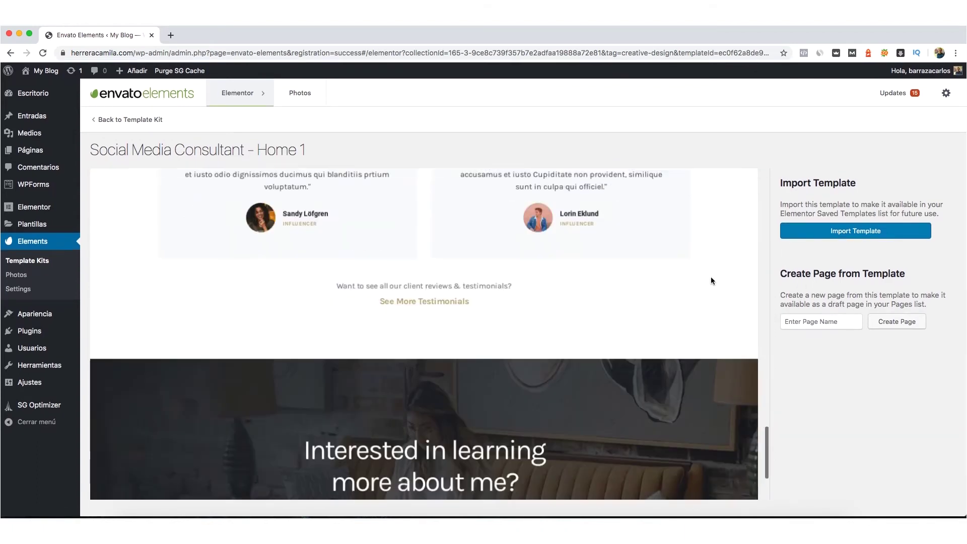
scroll(711, 280, "up", 20)
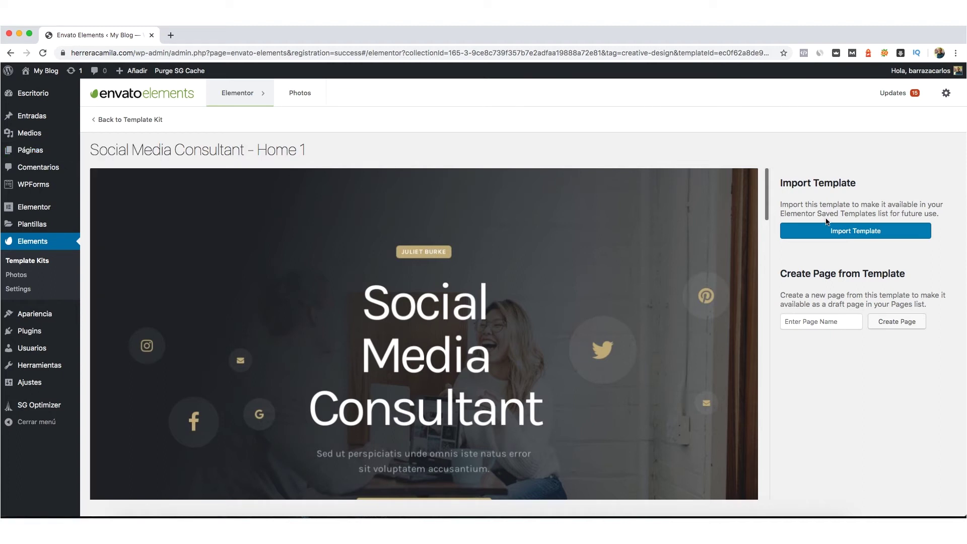
left_click(884, 231)
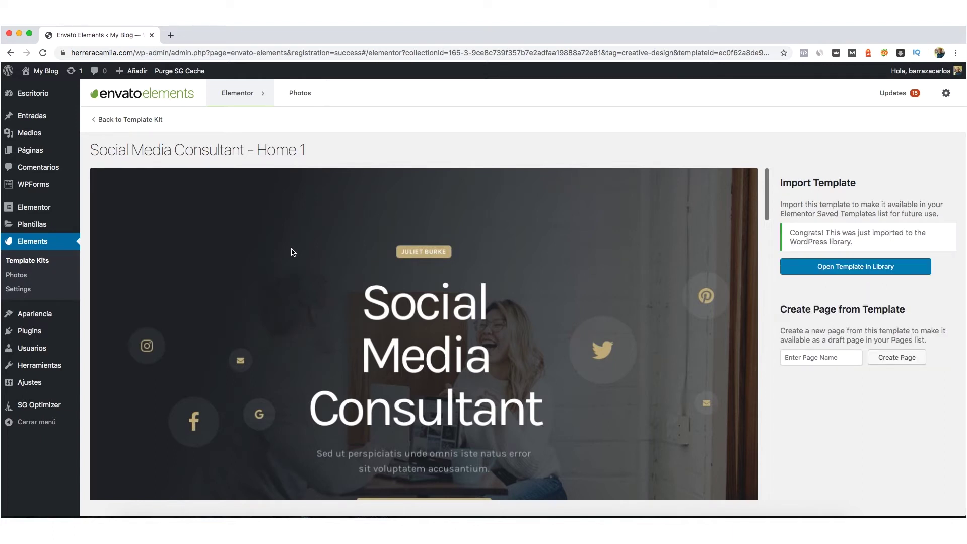
Return to the Social Media Consultant kit and review its other page templates.
left_click(146, 121)
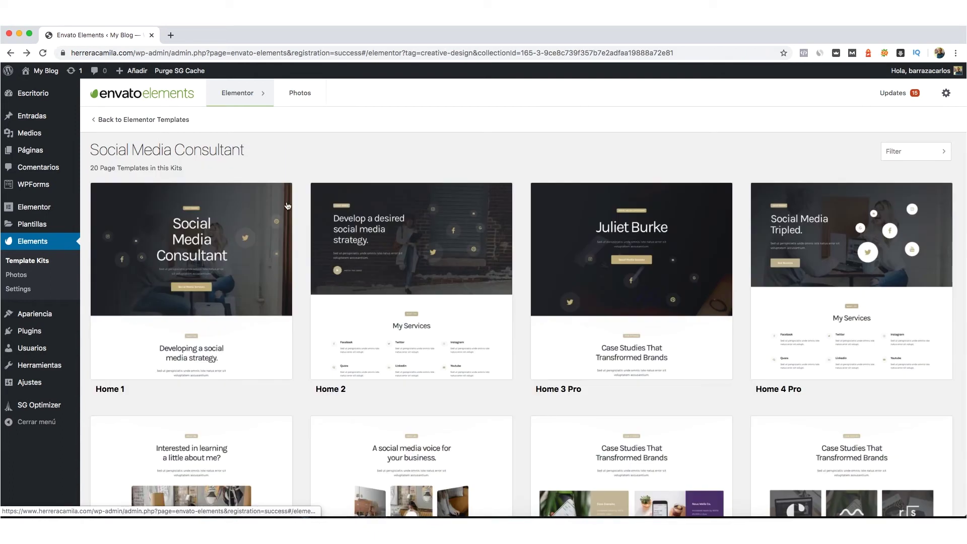
scroll(298, 225, "down", 3)
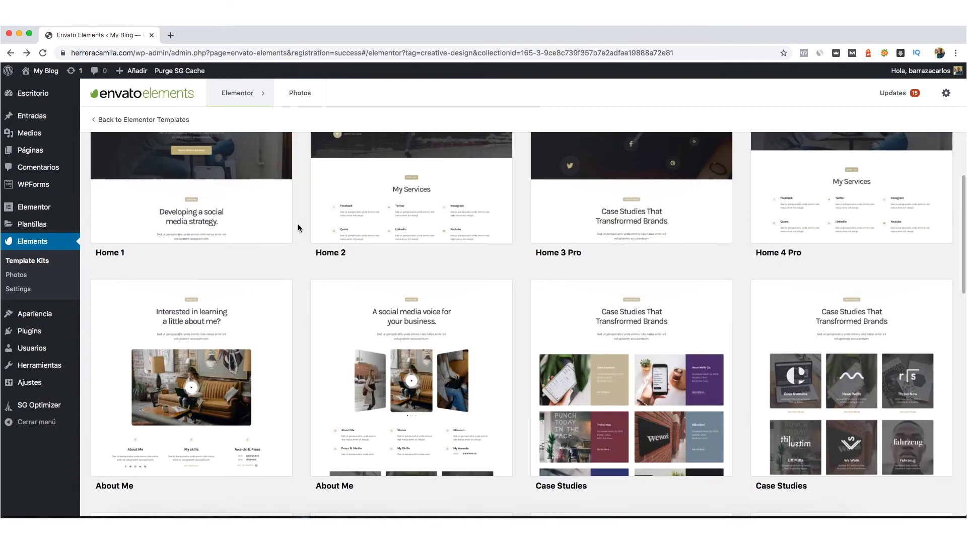
scroll(298, 225, "up", 3)
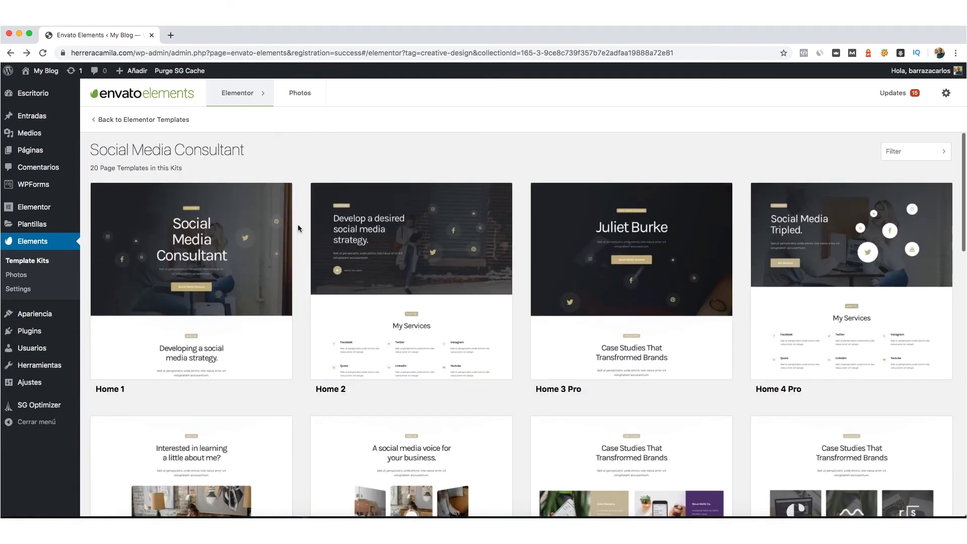
Create a new WordPress page and open it for editing with Elementor.
left_click(51, 151)
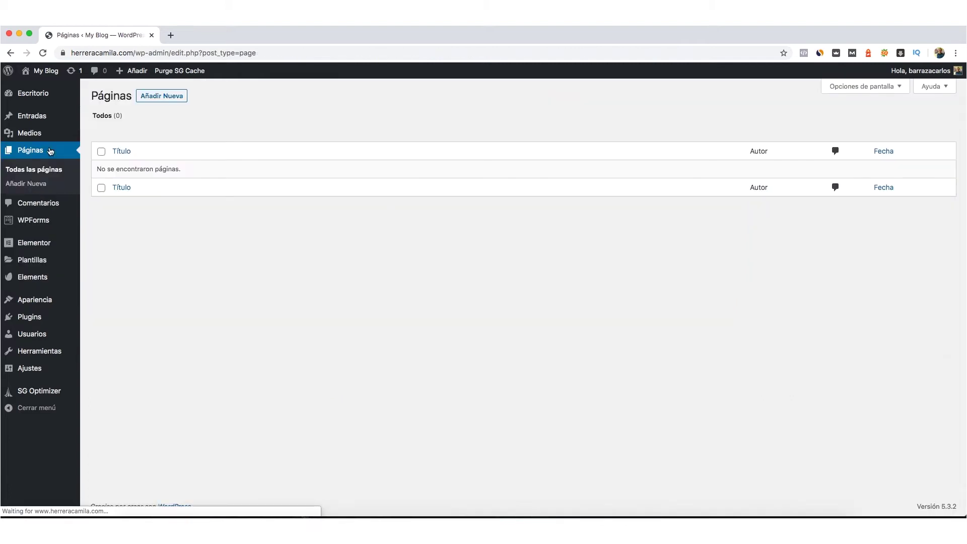
left_click(174, 100)
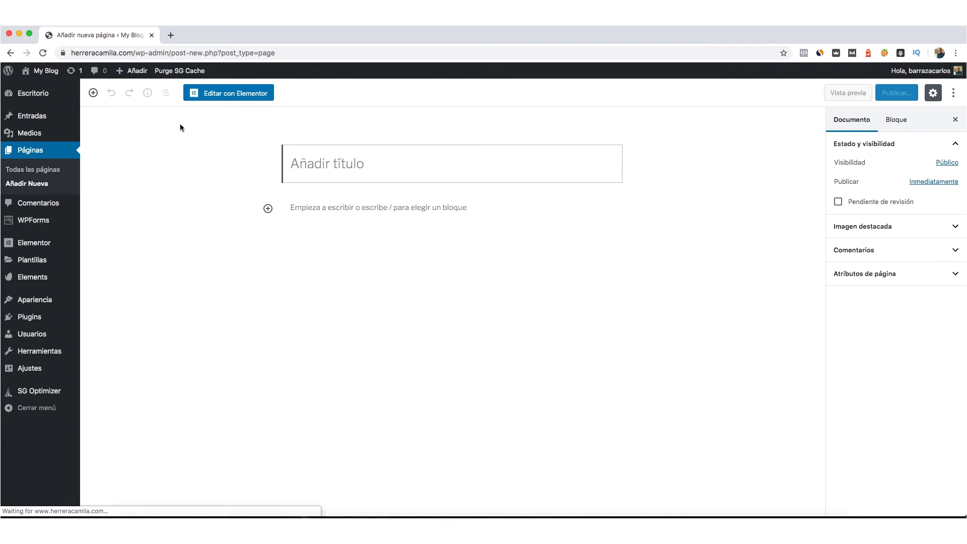
left_click(221, 100)
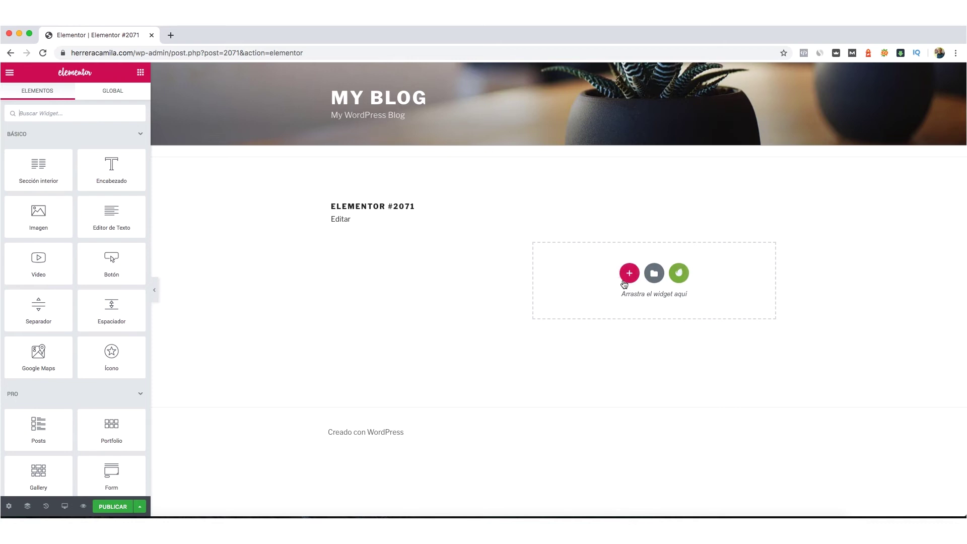
Browse the Envato Elements template kits from inside the page editor, then close the library without inserting one.
left_click(680, 274)
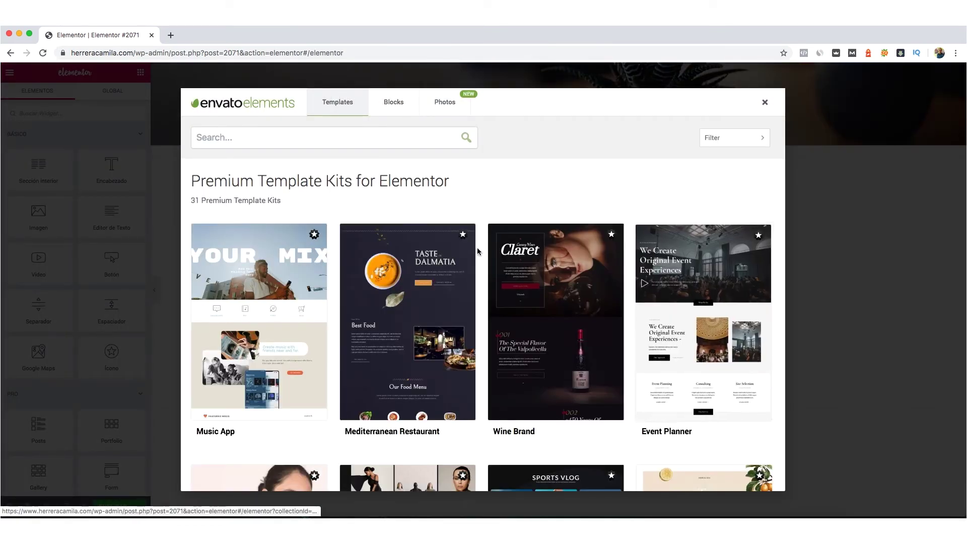
scroll(476, 250, "down", 10)
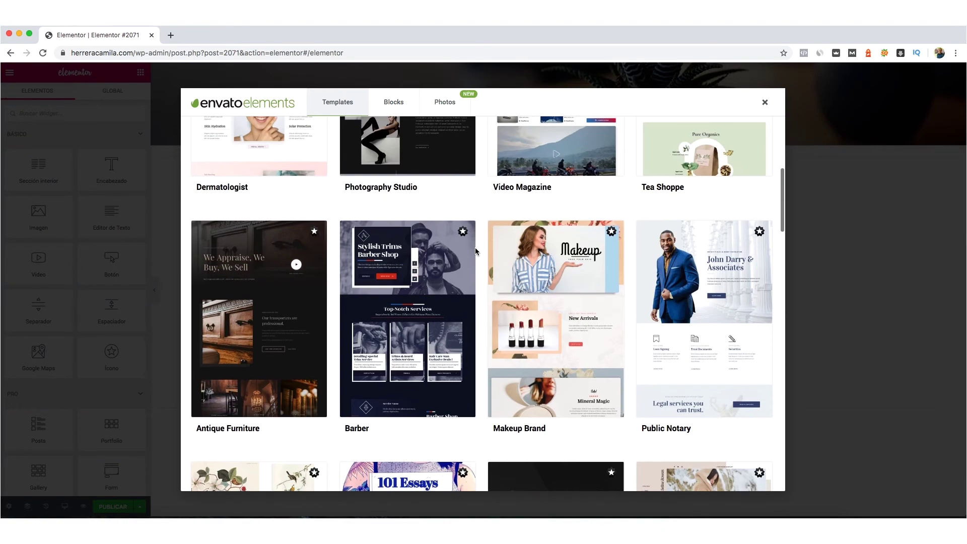
scroll(475, 247, "down", 10)
scroll(476, 247, "down", 8)
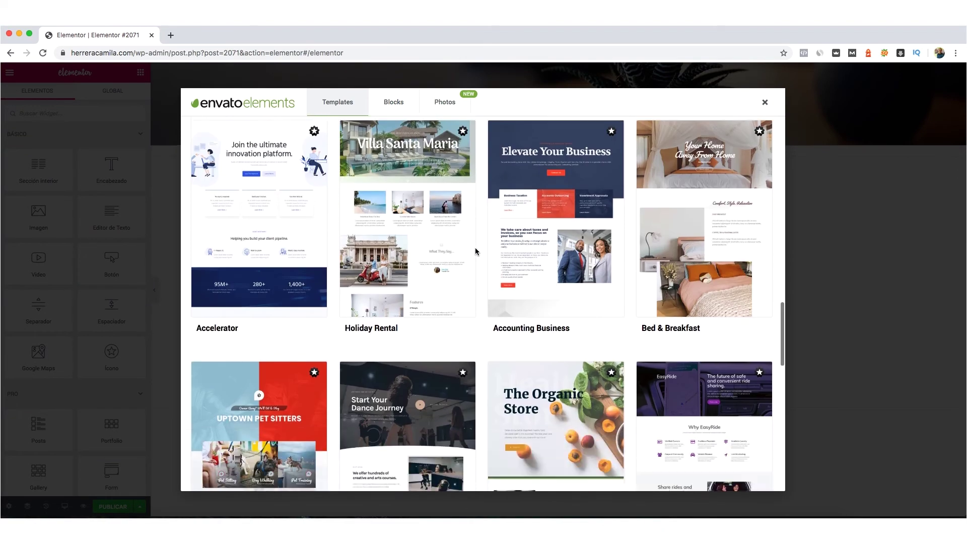
scroll(476, 247, "down", 8)
scroll(474, 252, "down", 5)
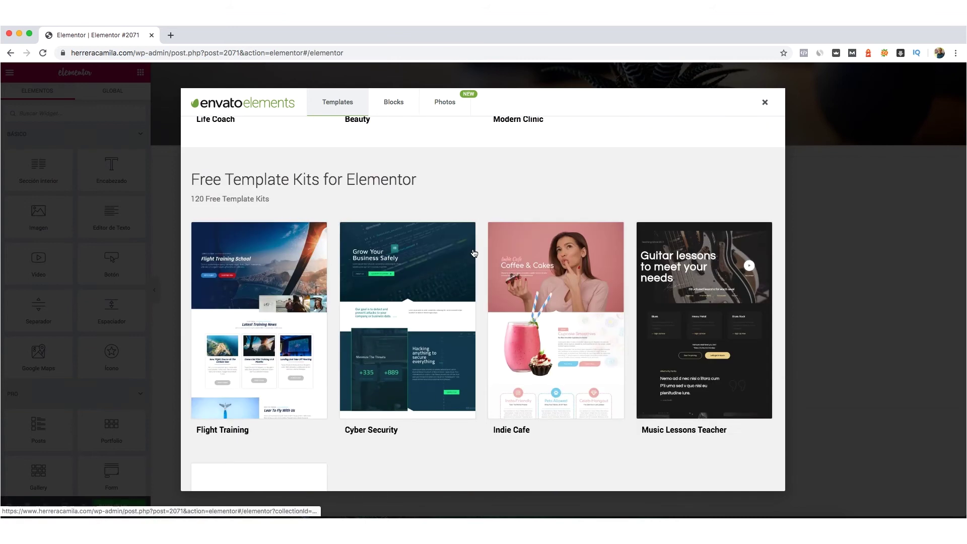
scroll(482, 241, "down", 6)
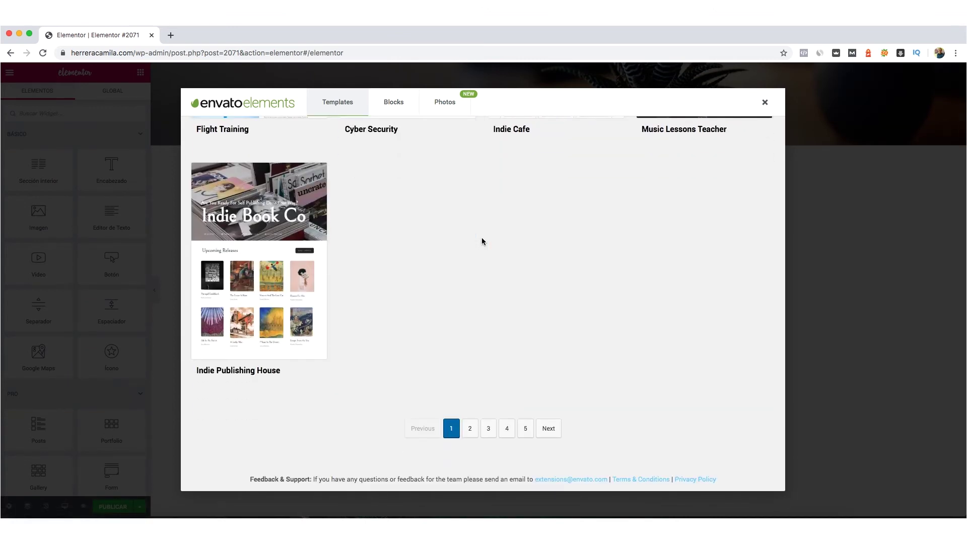
left_click(765, 102)
Insert the most recent saved Social Media Consultant > Home 1 template with its page settings and check the resulting page.
left_click(661, 275)
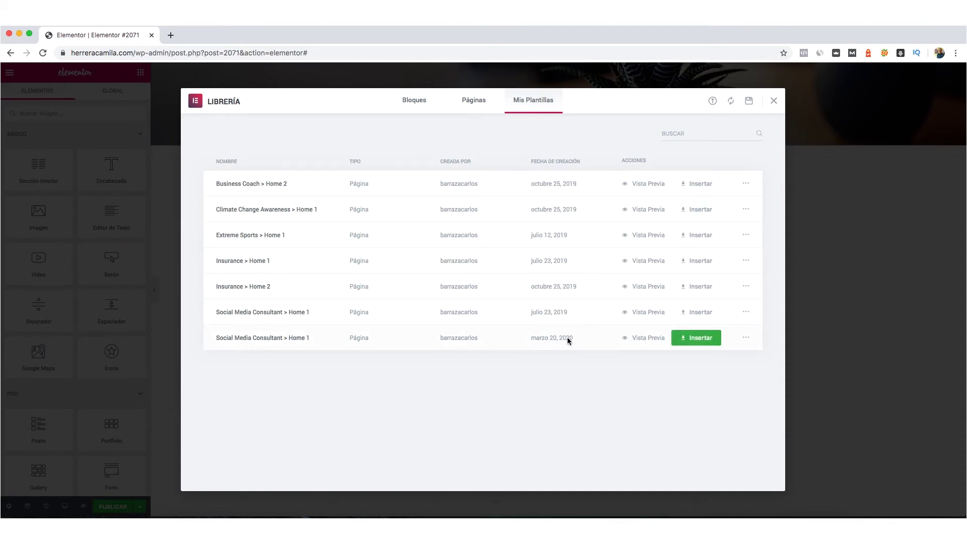
left_click(699, 339)
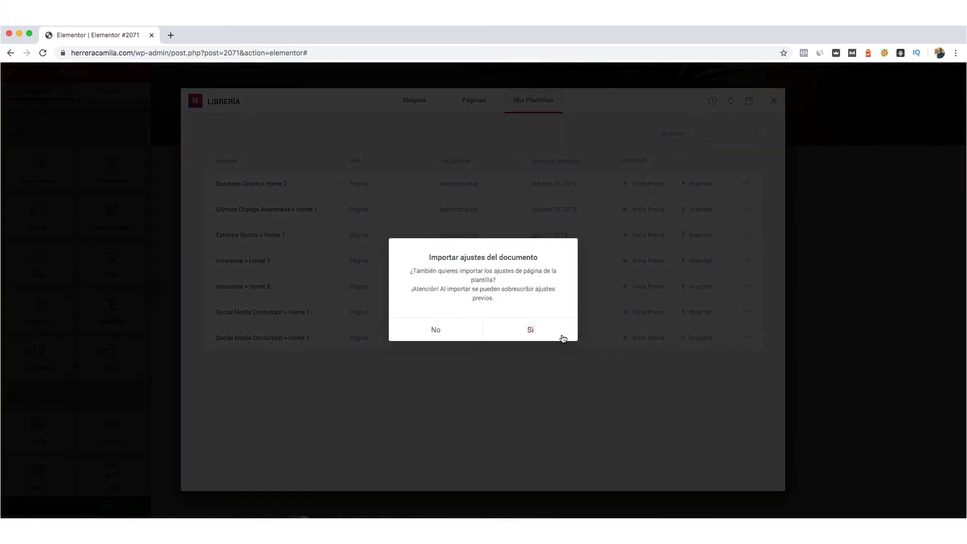
left_click(514, 333)
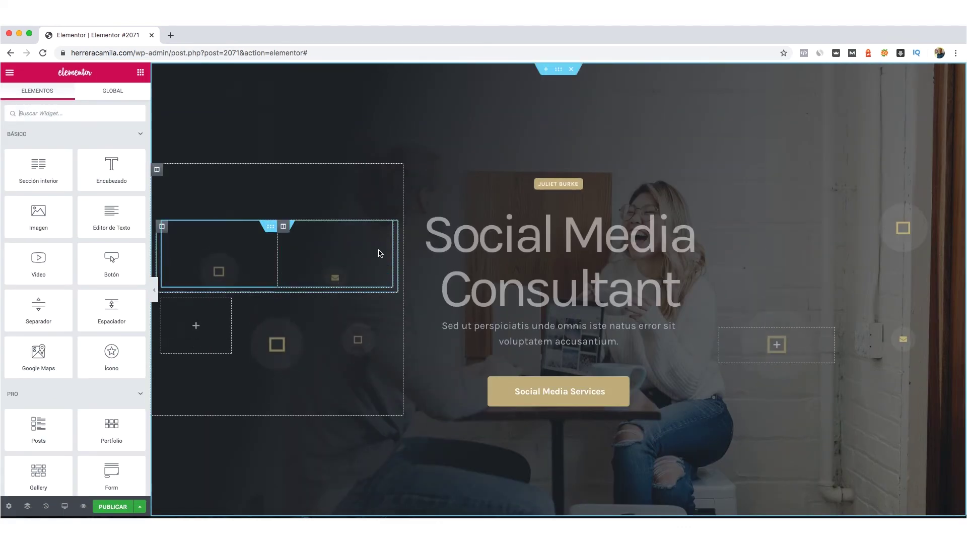
scroll(604, 236, "down", 15)
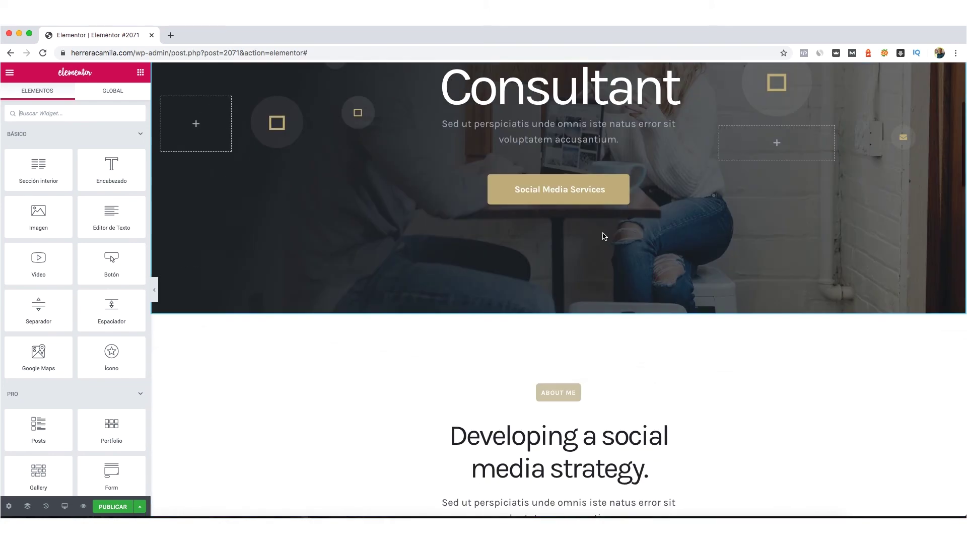
scroll(604, 236, "down", 10)
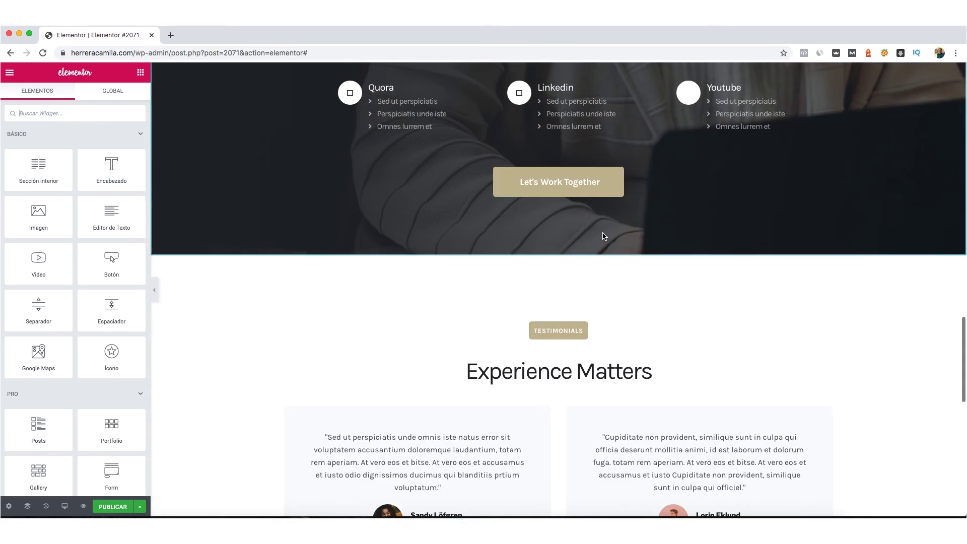
Open the hero section's placeholder icons for editing in turn so that their social network symbols load.
scroll(604, 236, "down", 10)
scroll(604, 236, "up", 20)
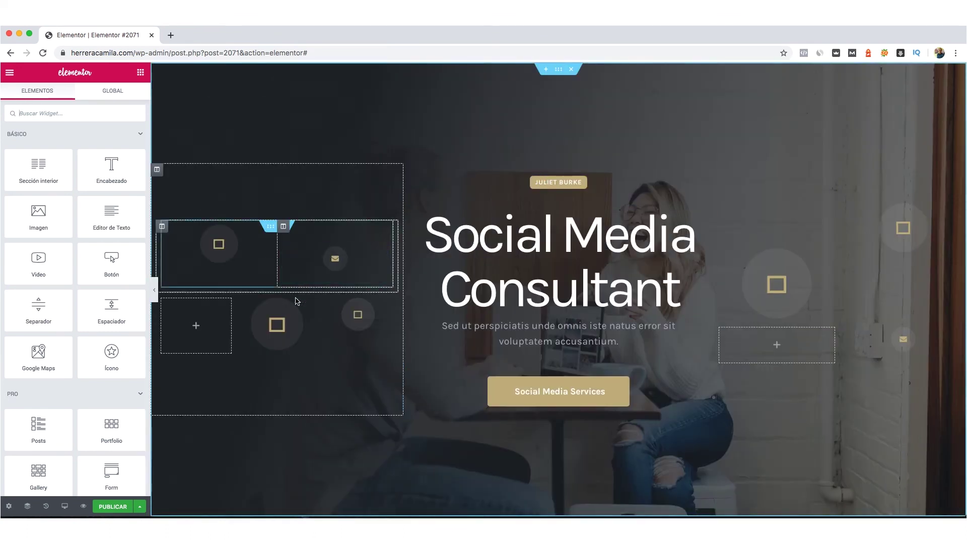
left_click(287, 328)
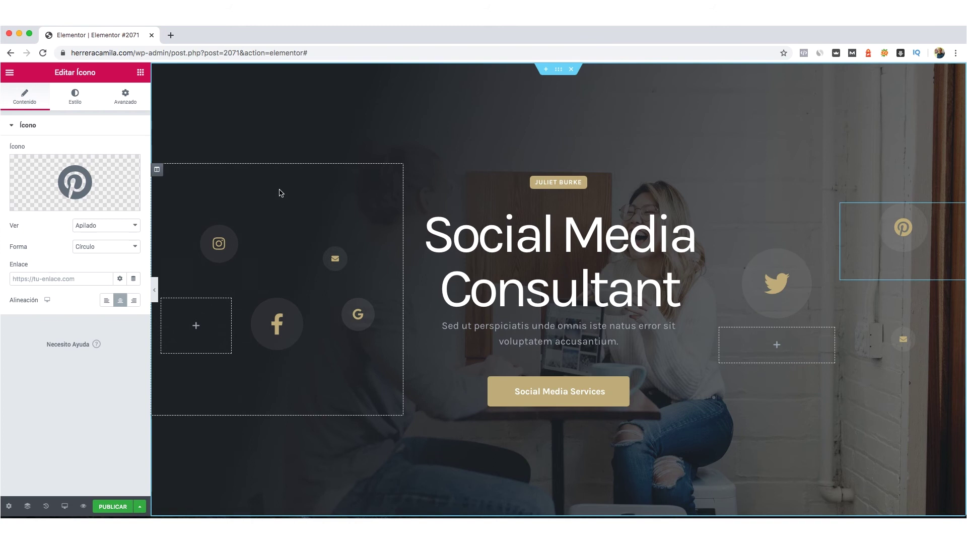
Open the social icons widget under the "Interested in learning more about me?" heading for editing.
scroll(408, 207, "down", 12)
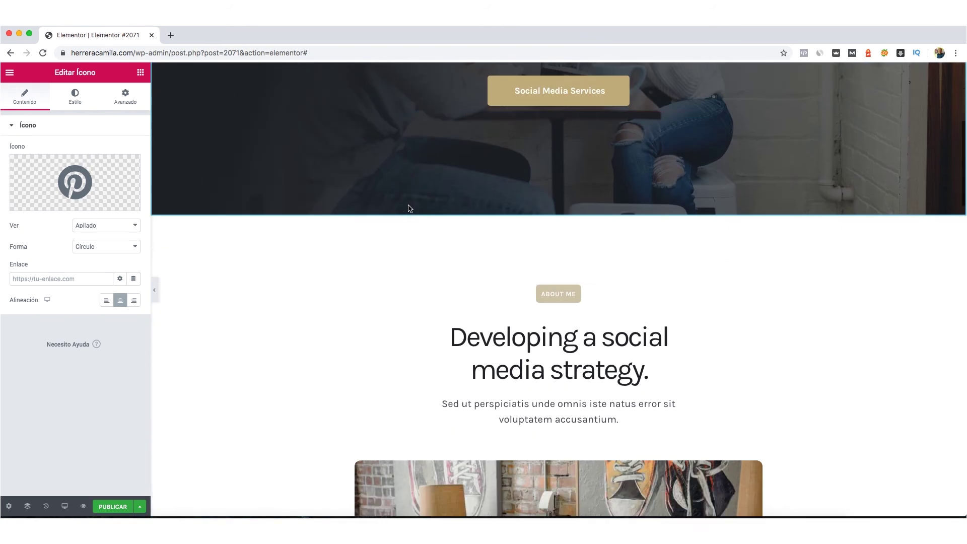
scroll(410, 209, "down", 15)
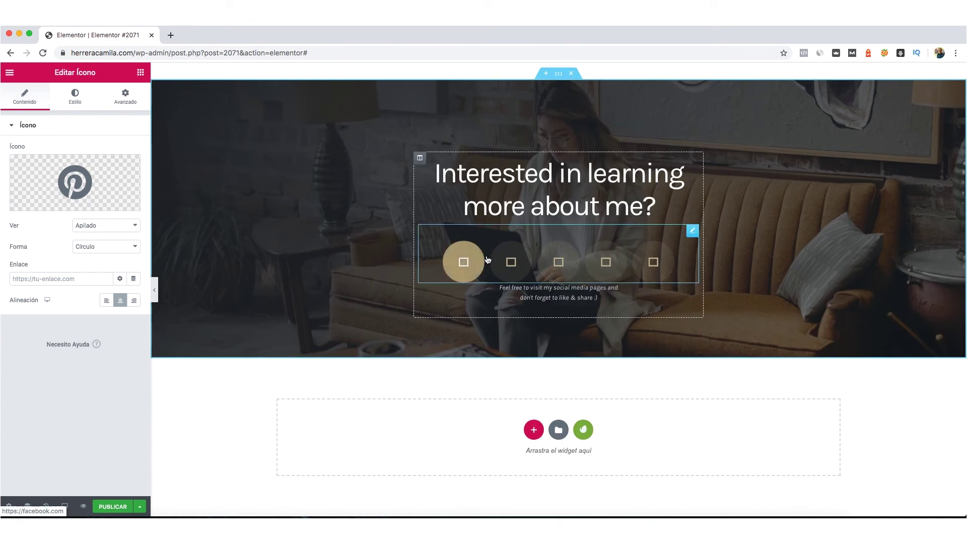
left_click(508, 262)
Leave the social icons settings for the widget list and review the imported page's sections from the hero down.
scroll(650, 242, "up", 20)
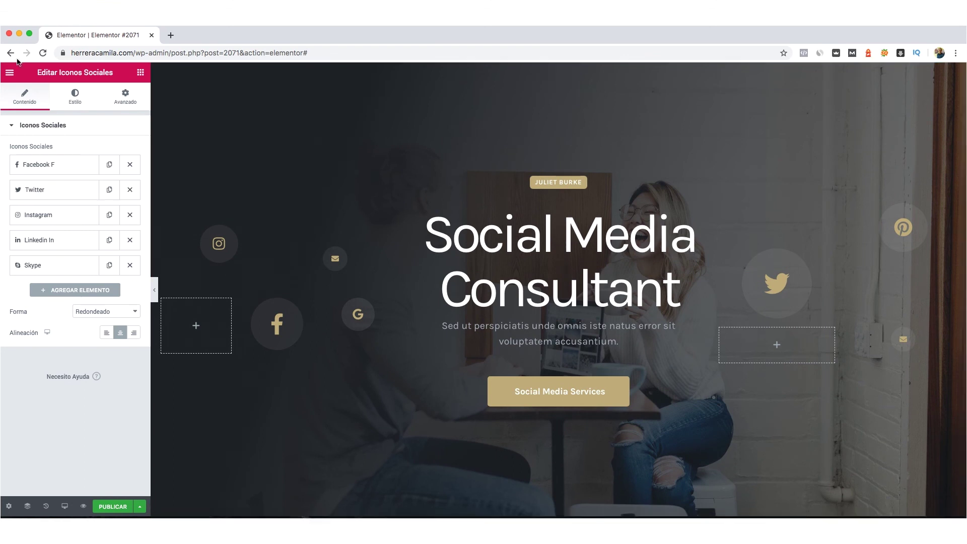
left_click(10, 72)
left_click(11, 73)
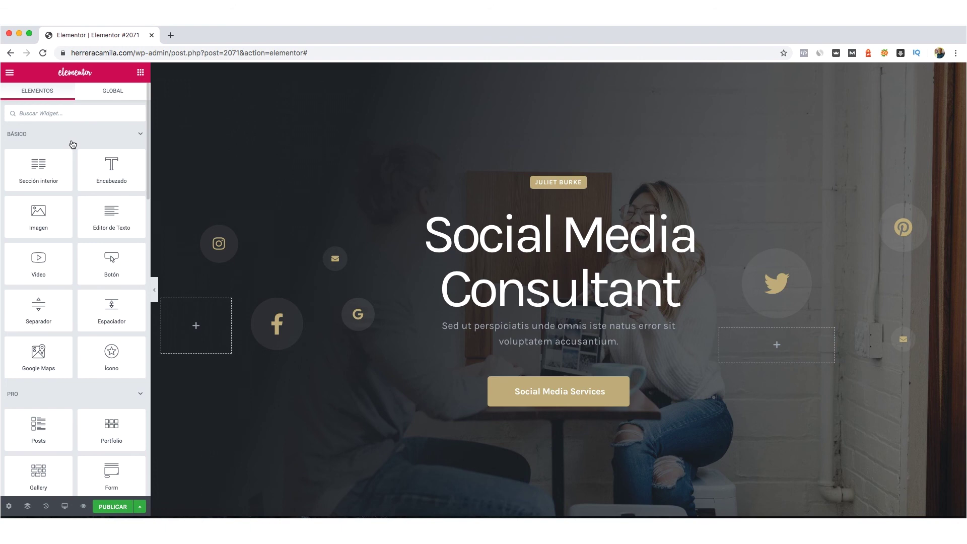
scroll(185, 155, "down", 3)
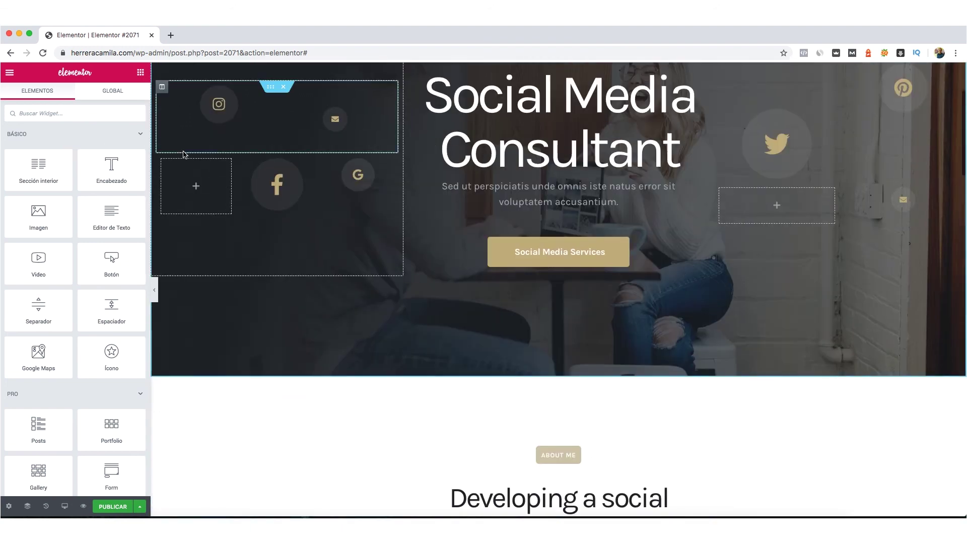
scroll(334, 246, "down", 20)
scroll(334, 247, "up", 15)
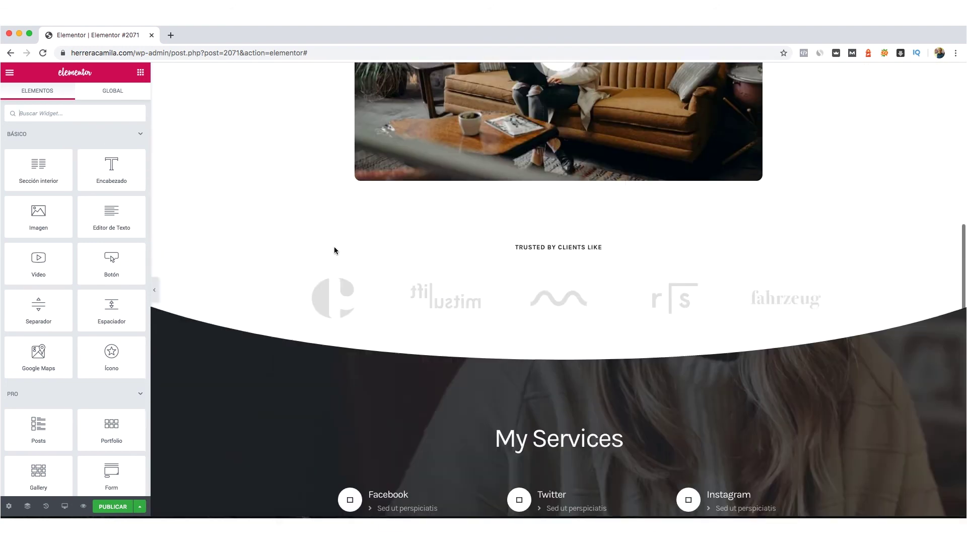
scroll(334, 247, "up", 18)
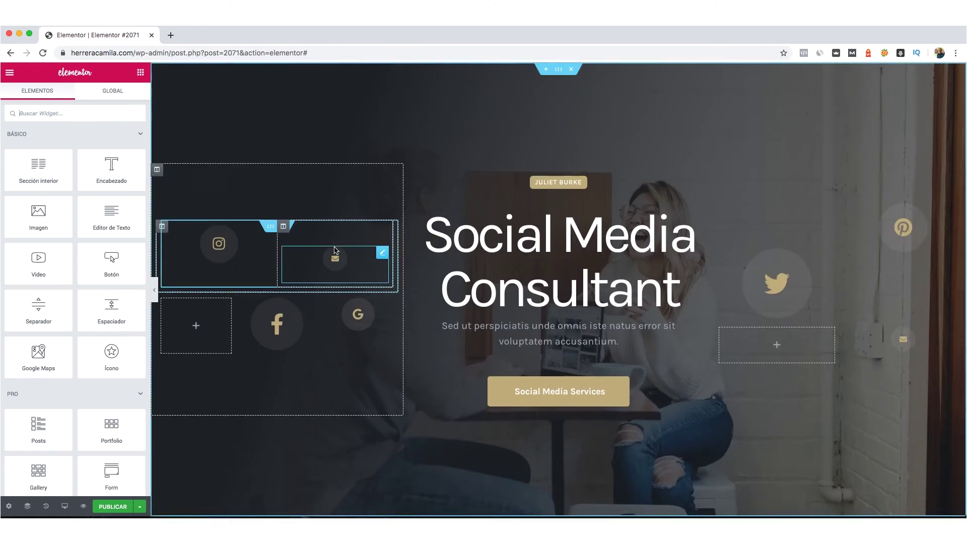